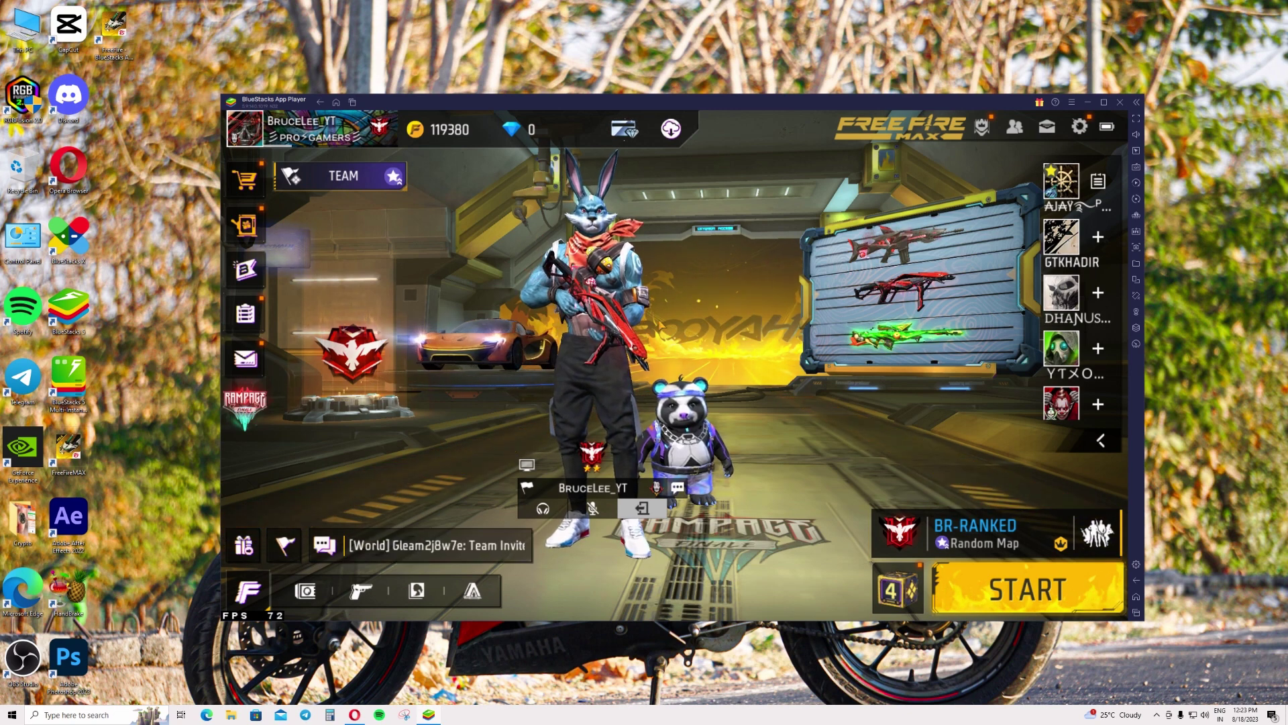
Open the emote wheel around the character in the Free Fire MAX lobby.
left_click(702, 232)
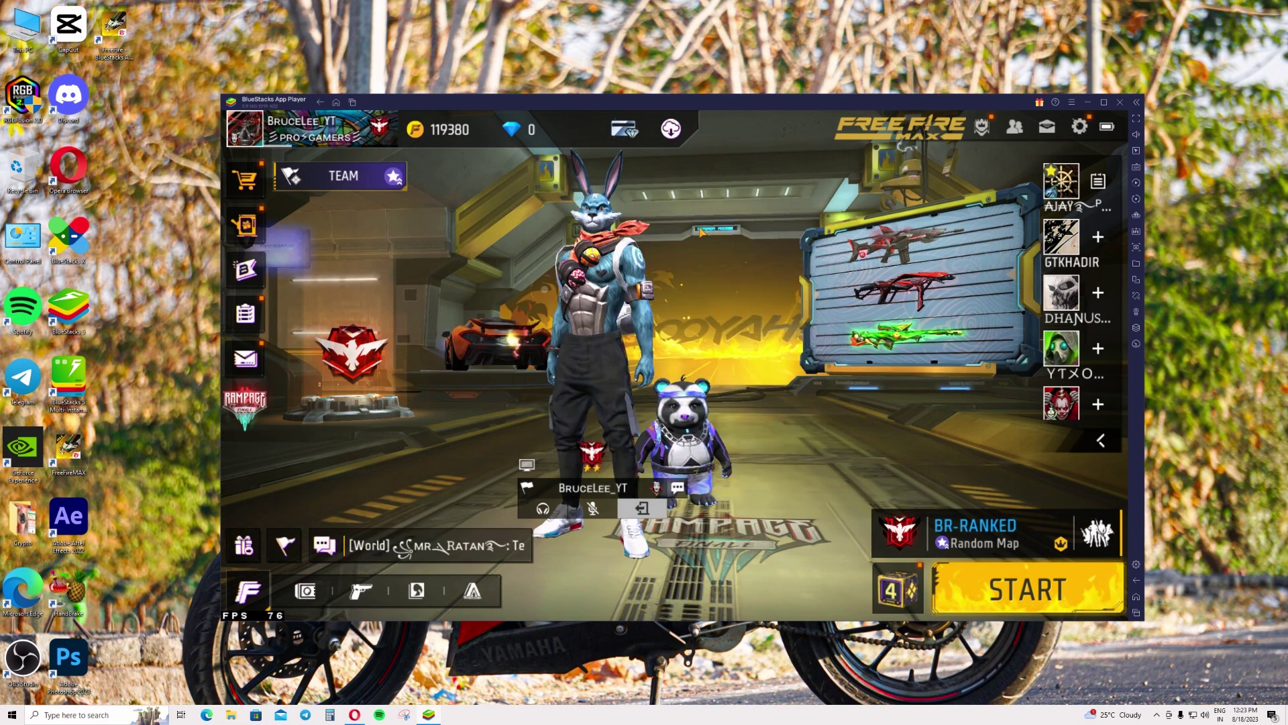
left_click(700, 232)
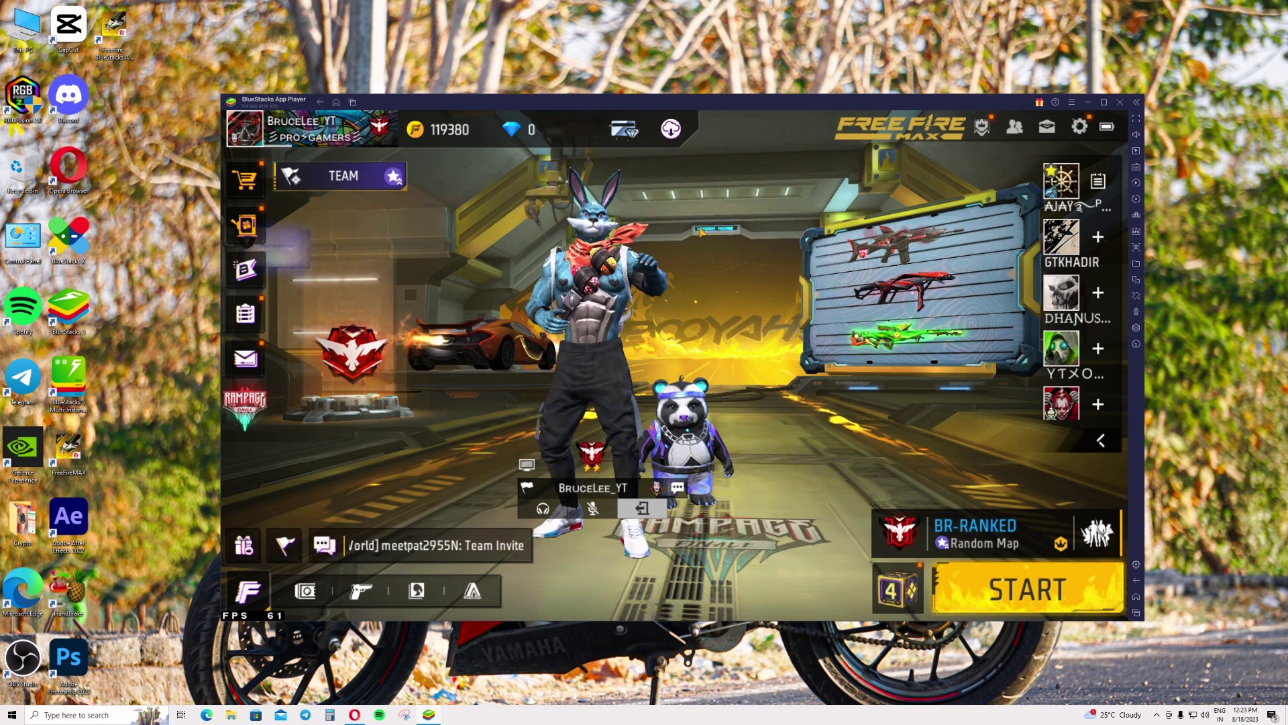
left_click(699, 230)
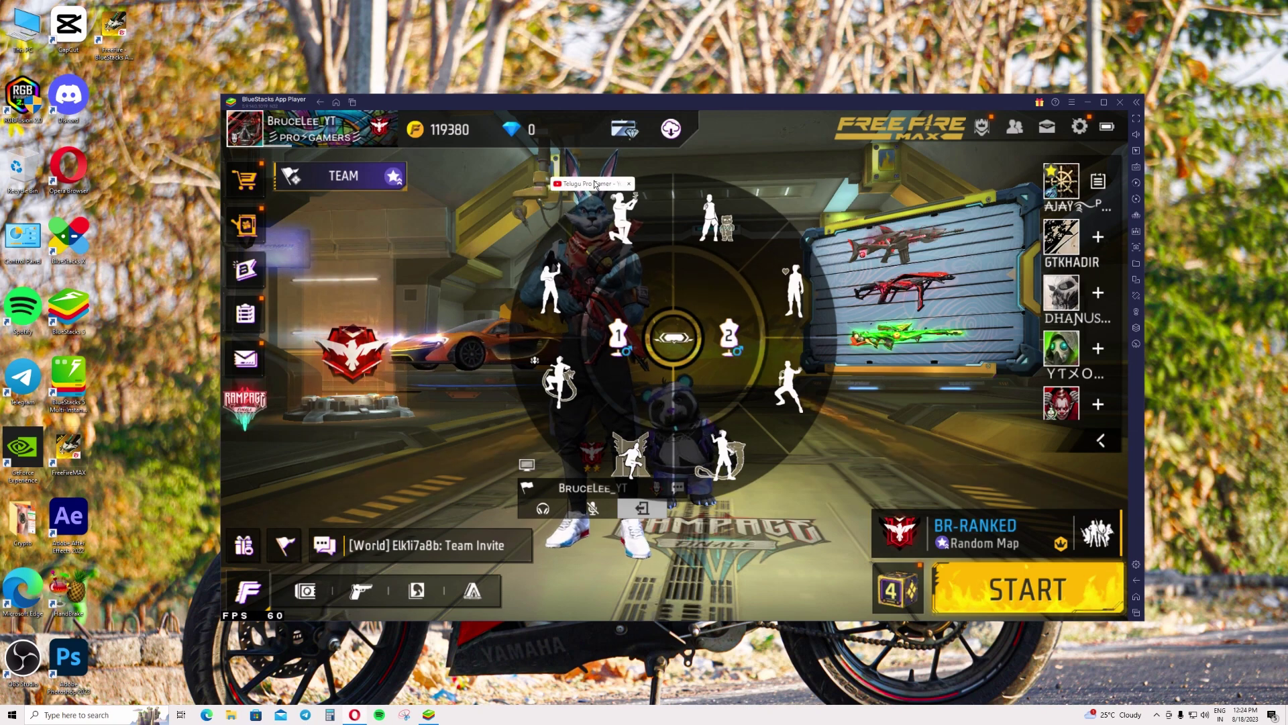
left_click(595, 185)
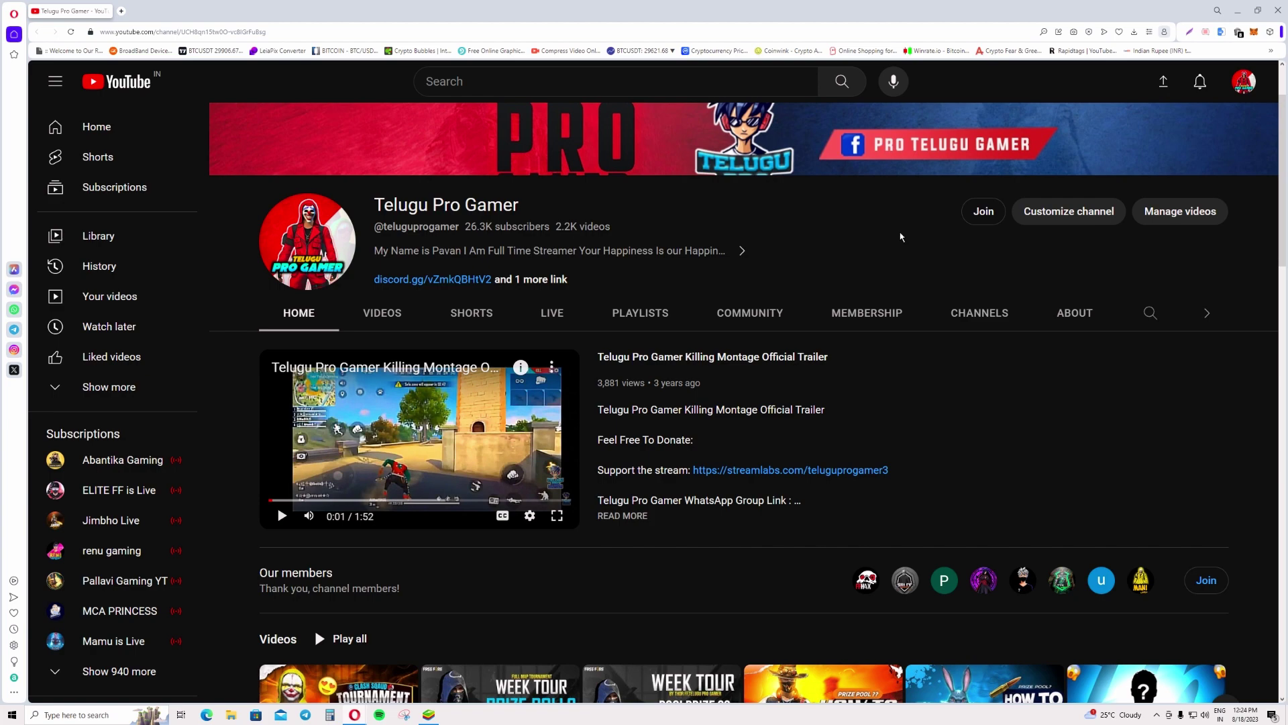
left_click(1264, 13)
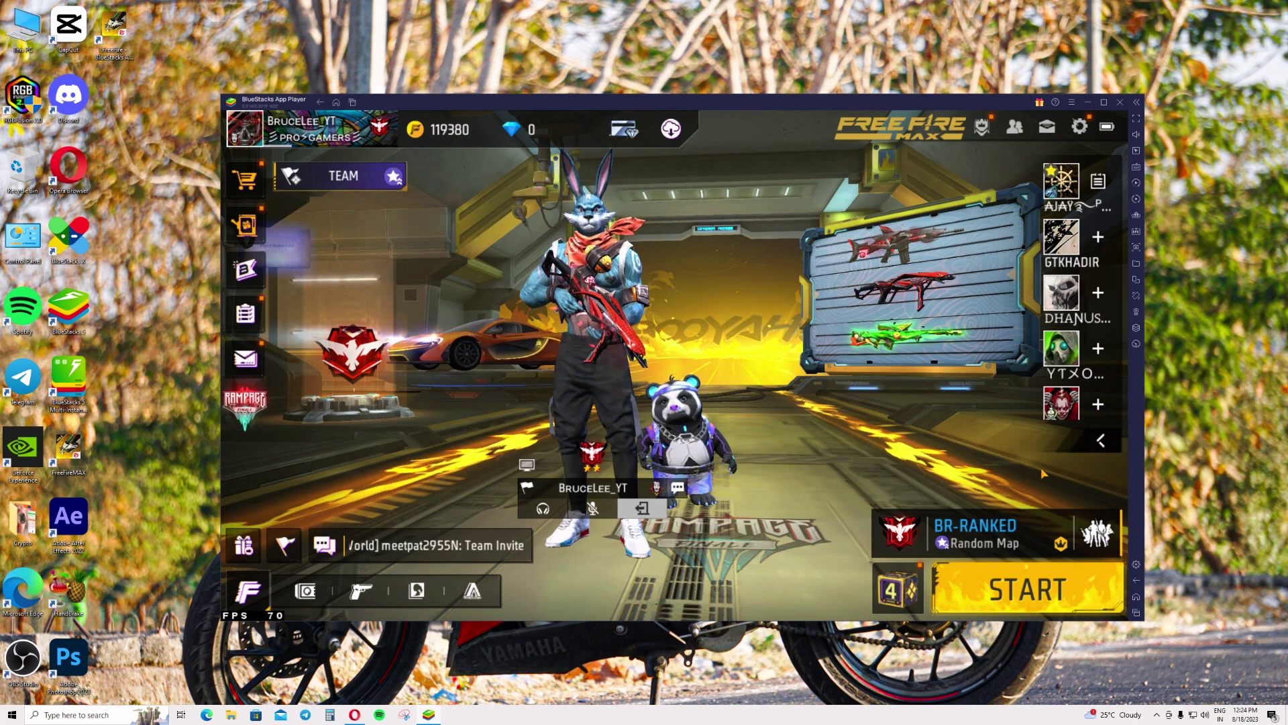
Show the emote wheel, then open the Controls editor from the Game controls sidebar icon.
left_click(598, 348)
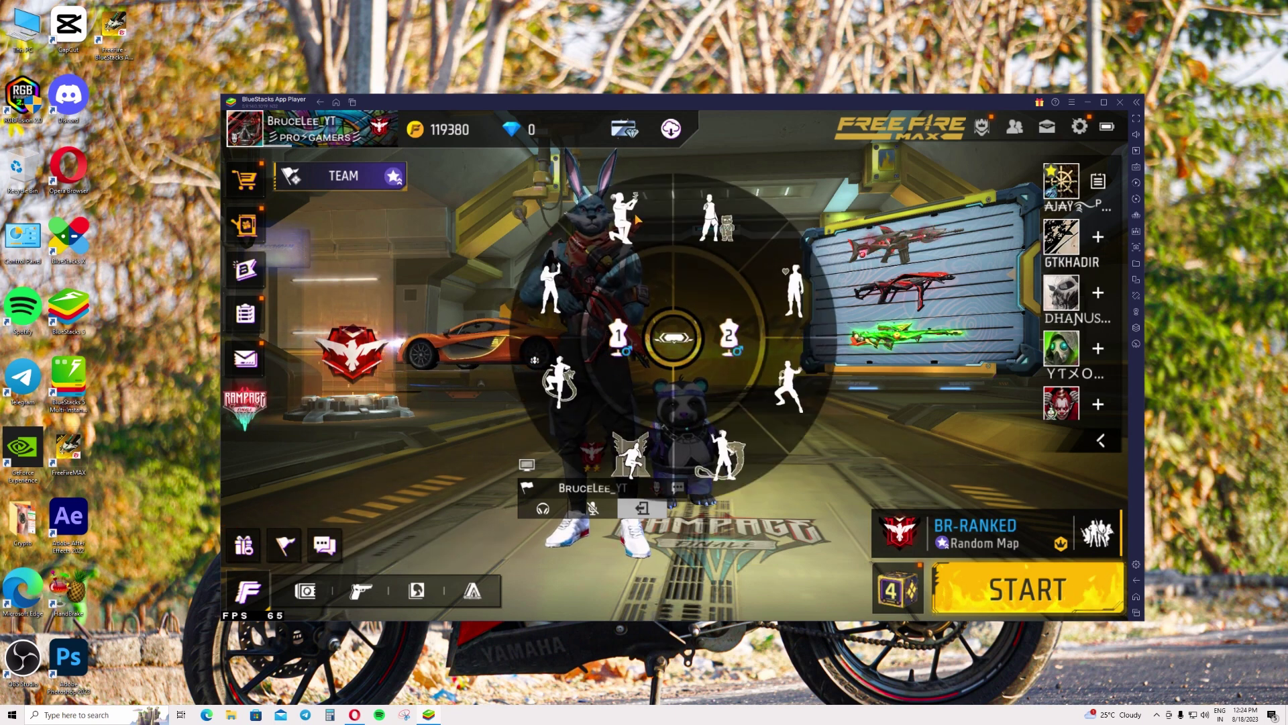
left_click(1136, 168)
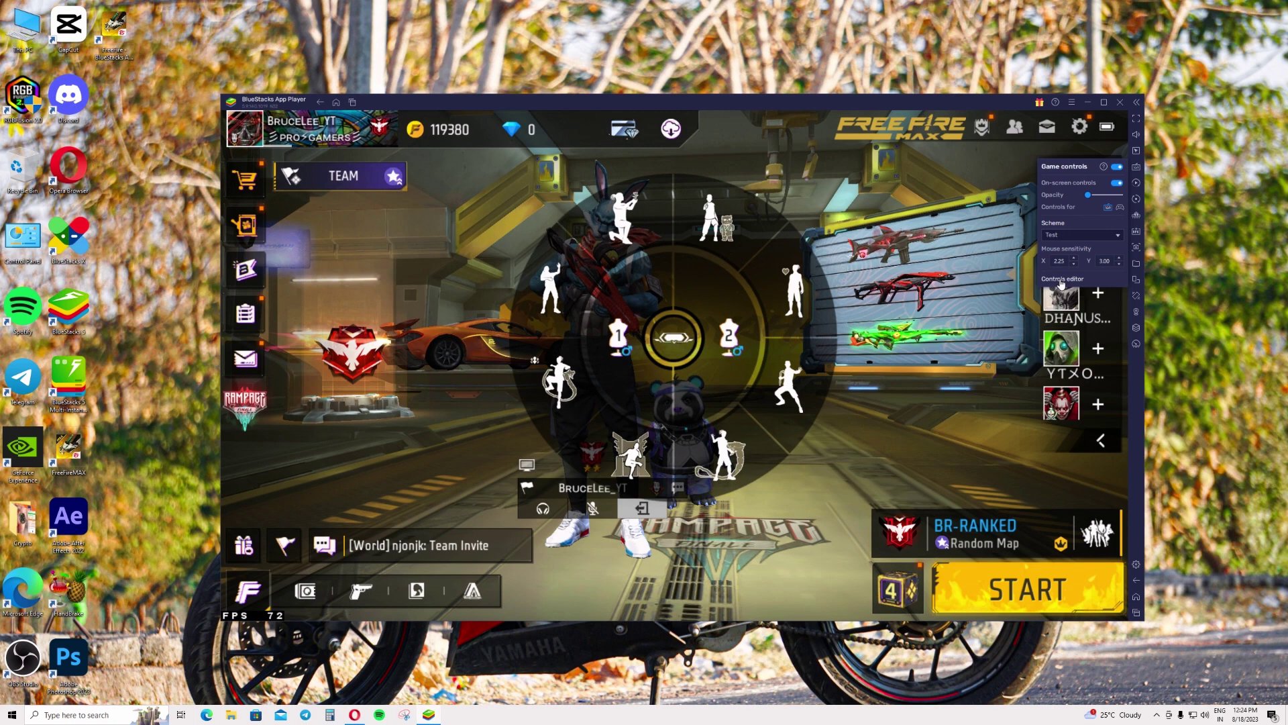
left_click(1063, 279)
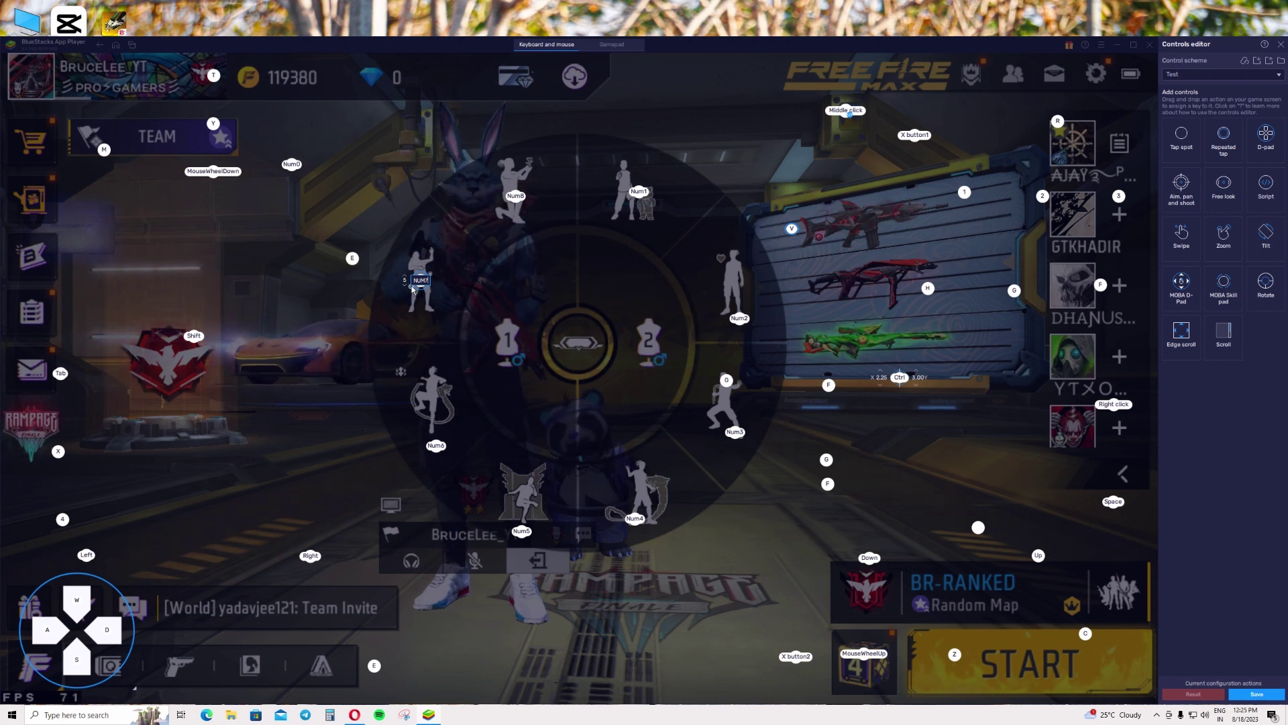
Set the Num7 emote control to long press with repeated tap, and save the key mapping.
left_click(411, 289)
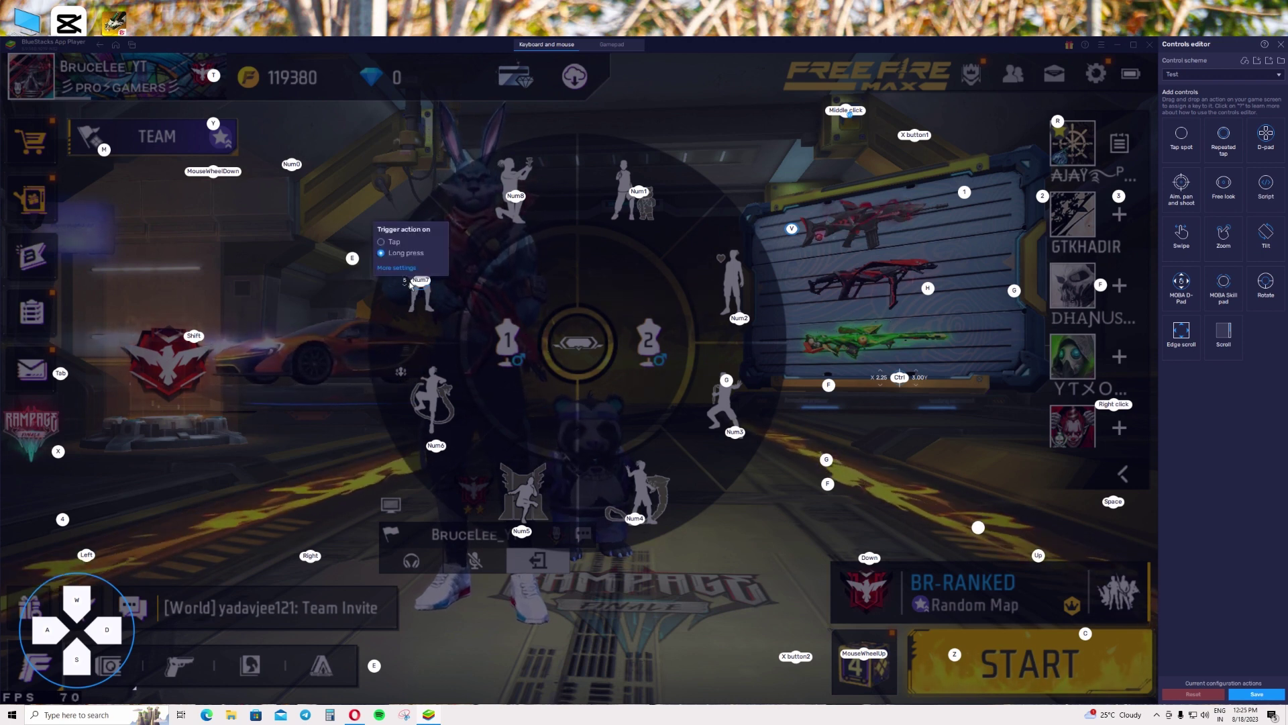
left_click(393, 254)
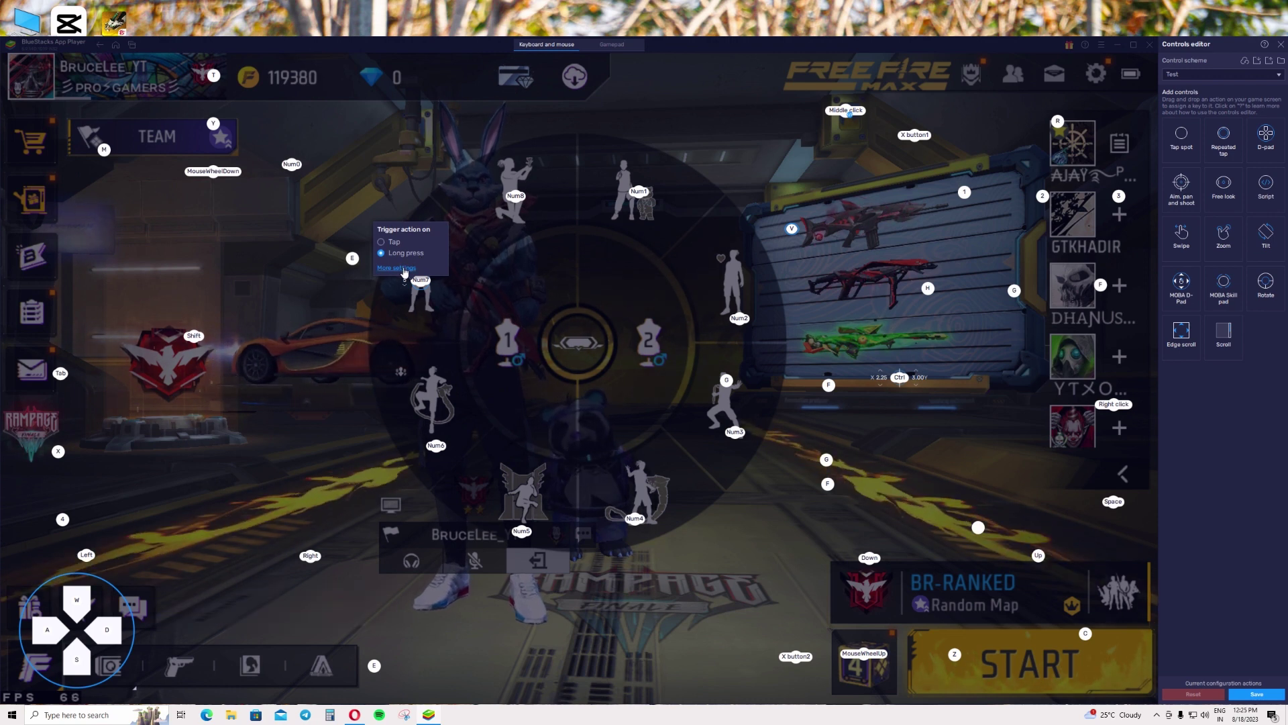
left_click(402, 268)
type("100")
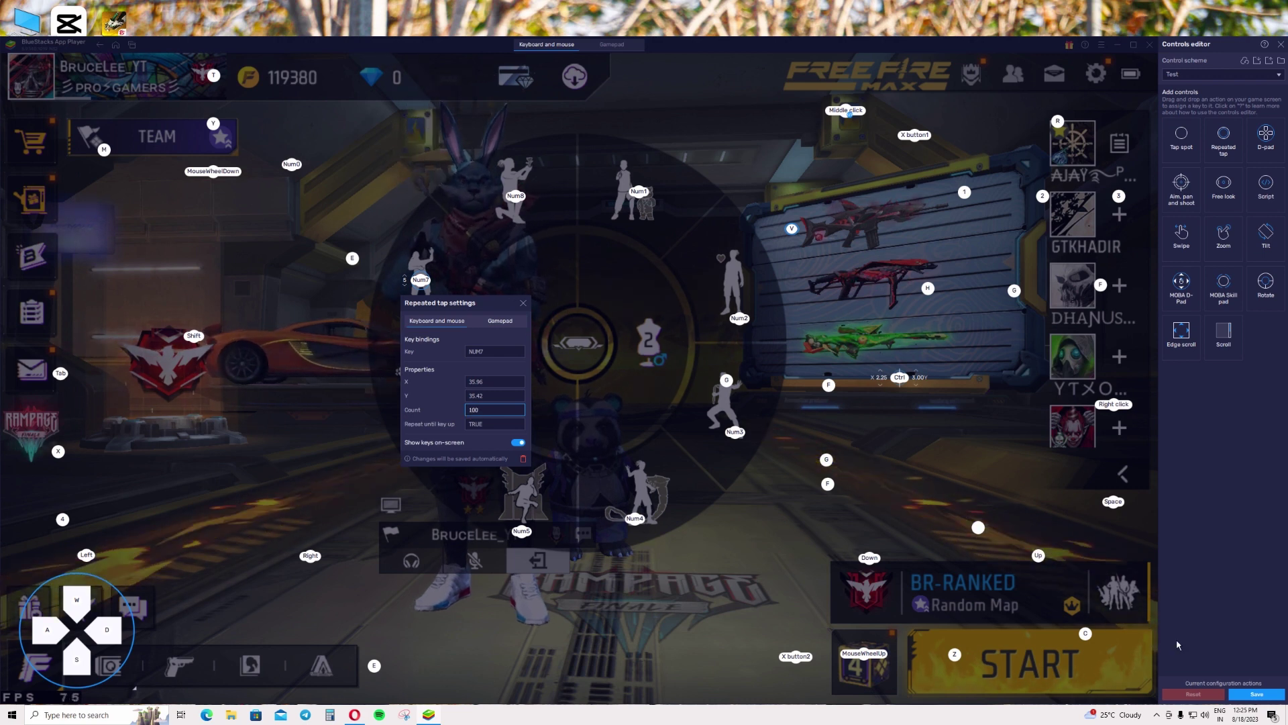
left_click(1258, 695)
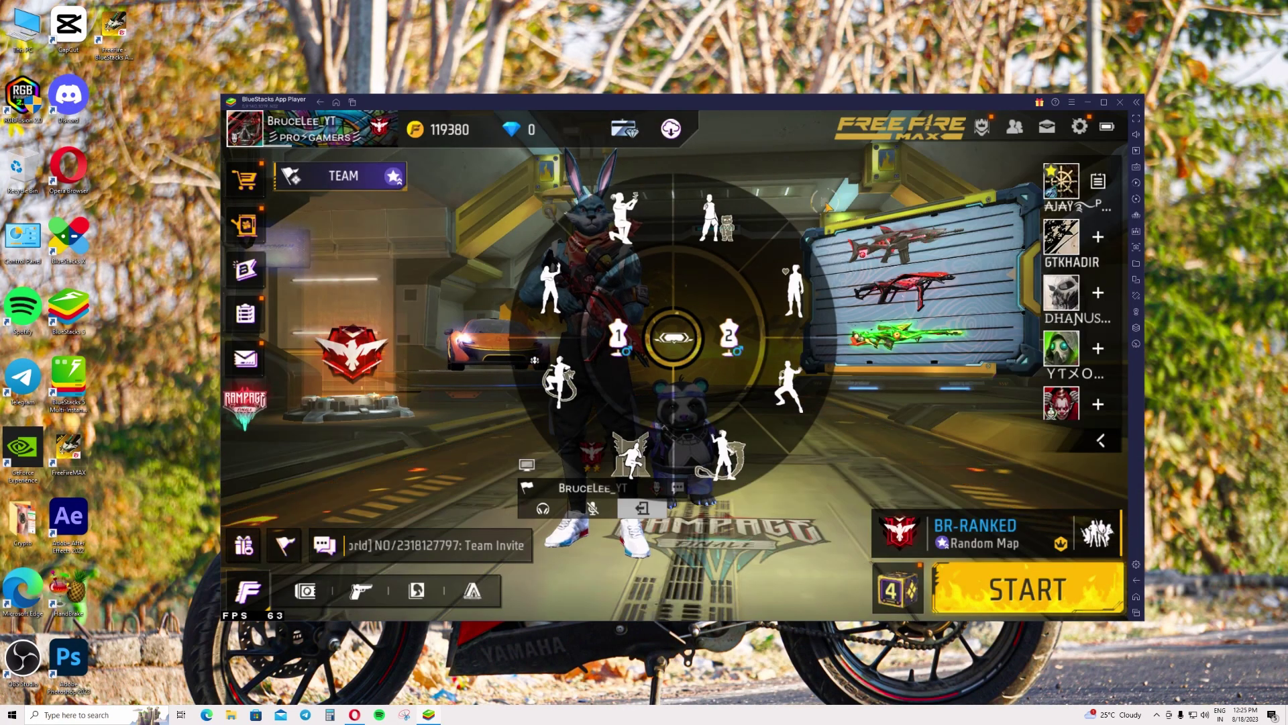
Close the controls editor and reopen the lobby emote wheel to test Num7.
left_click(827, 204)
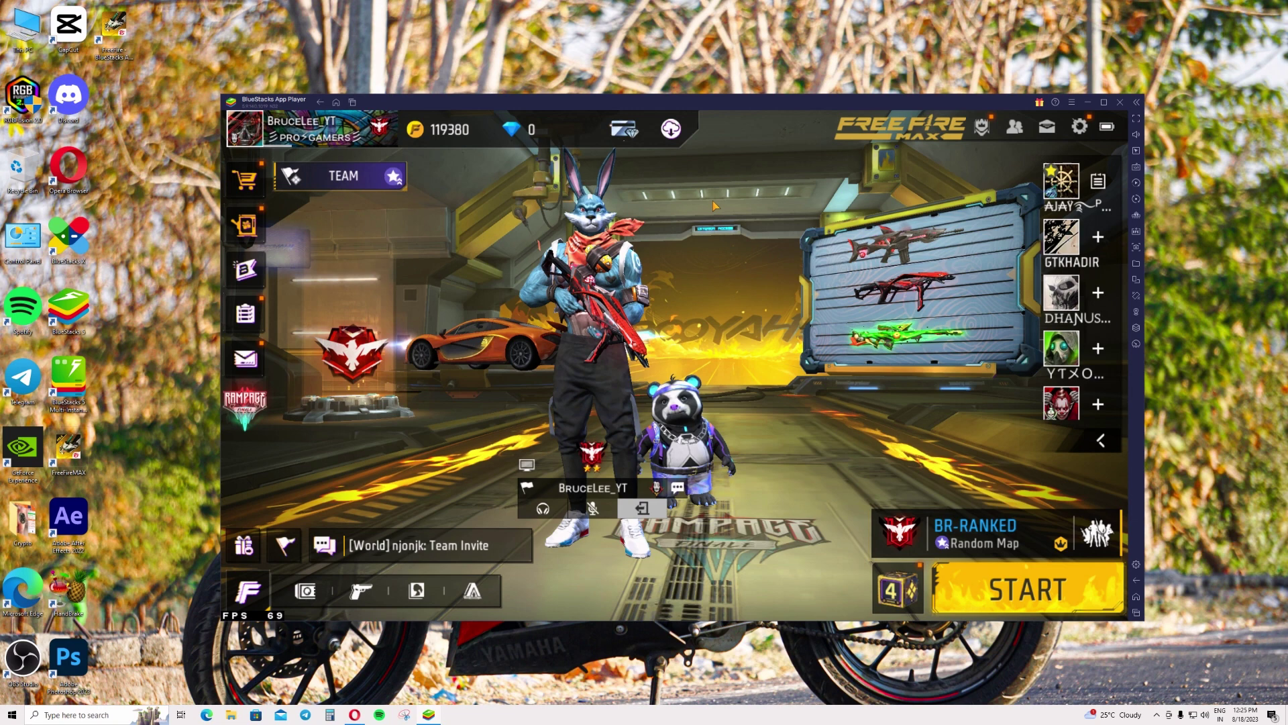
left_click(714, 206)
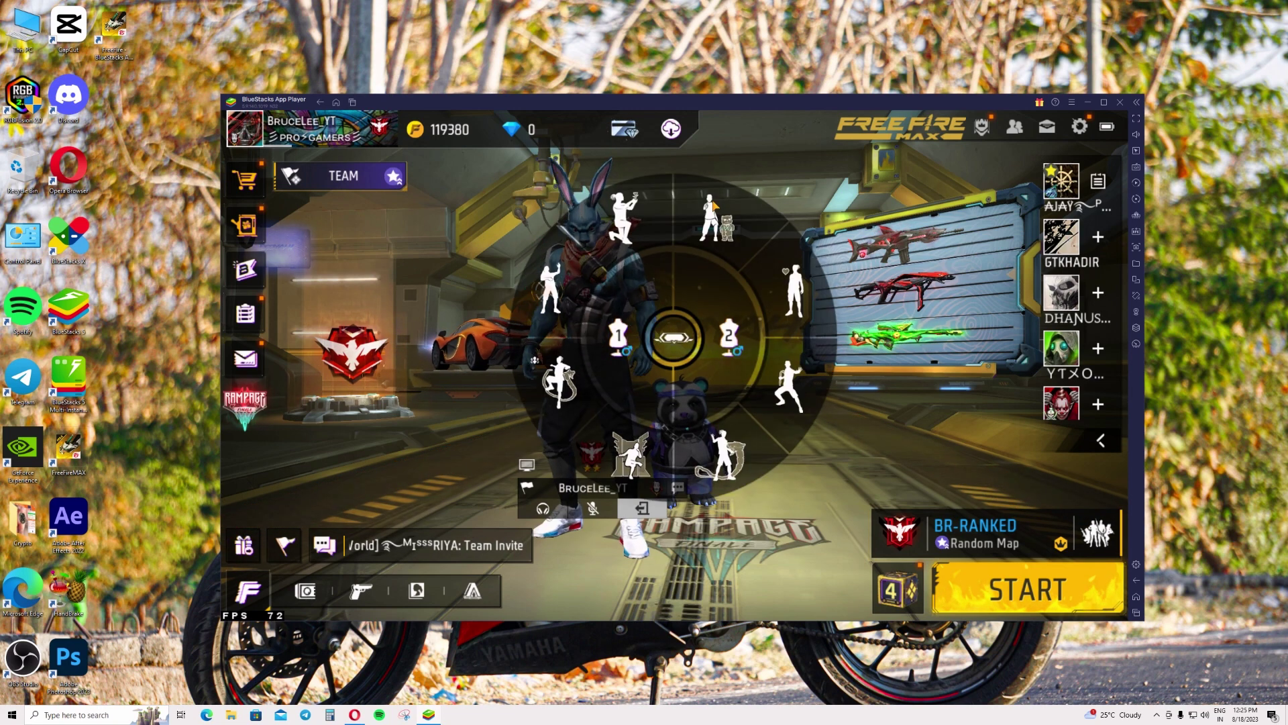